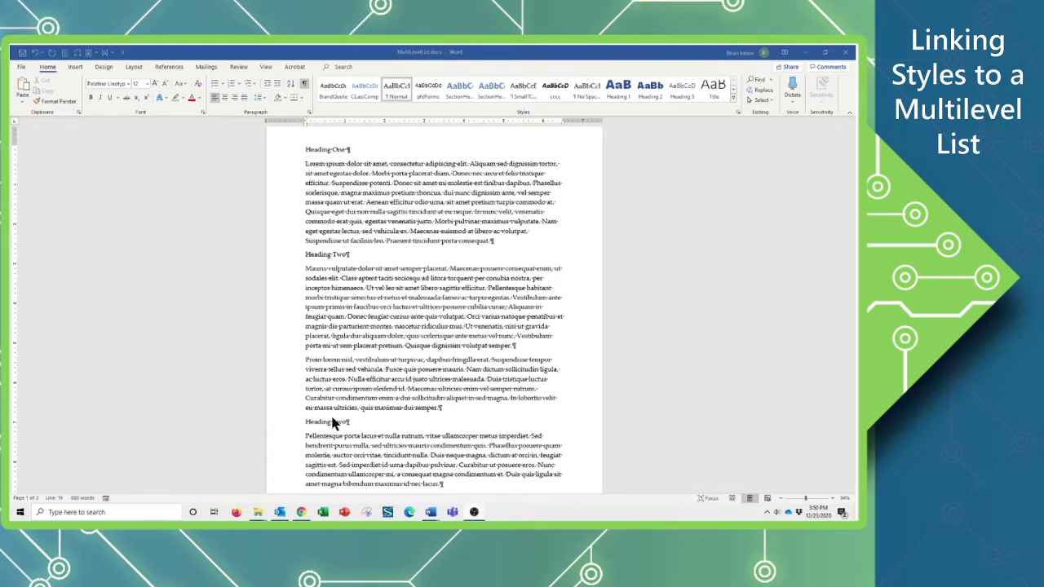
# Step: Scroll through the document, then open the Multilevel List gallery in the Paragraph group
pyautogui.scroll(-5, 331, 416)
pyautogui.scroll(-5, 332, 420)
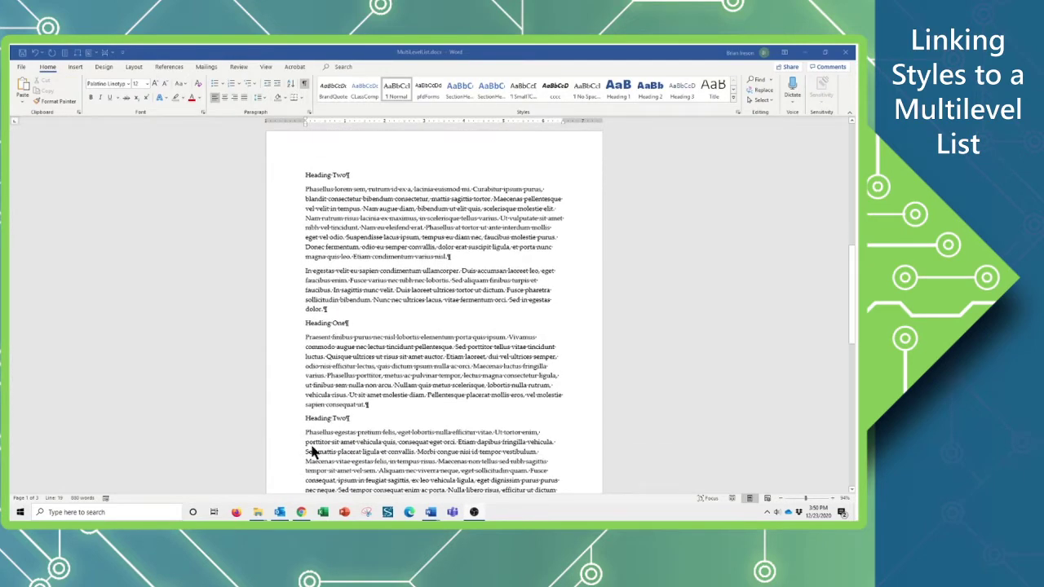
pyautogui.scroll(8, 331, 416)
pyautogui.scroll(3, 326, 408)
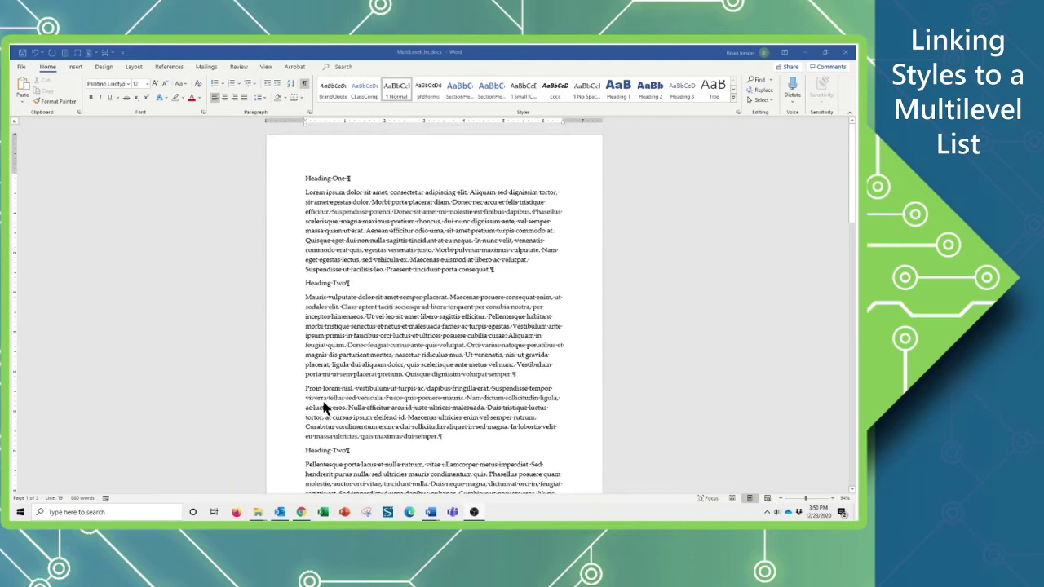
pyautogui.click(253, 84)
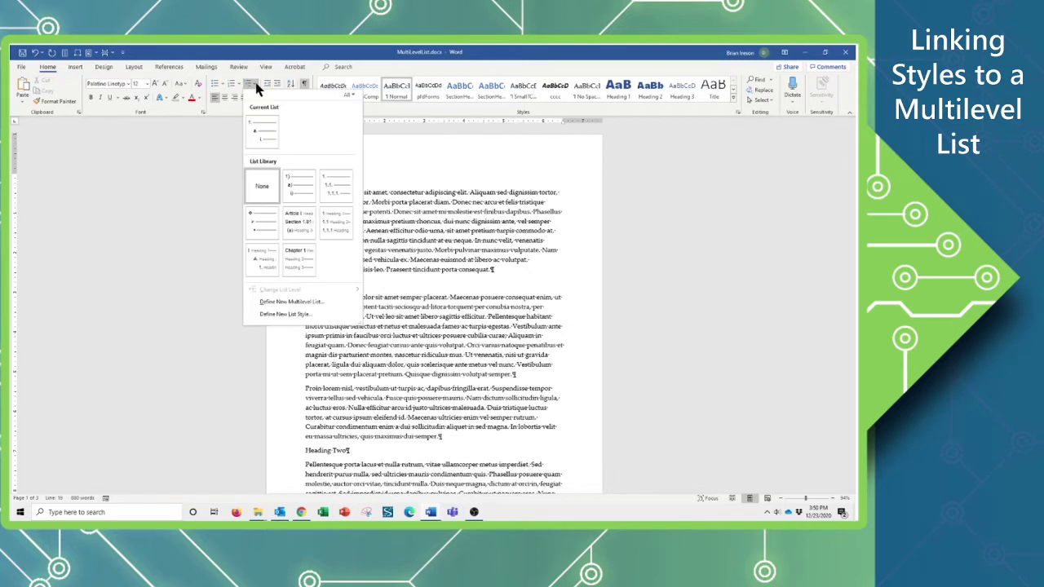
# Step: Choose Define New Multilevel List and move the dialog left of the page text
pyautogui.click(295, 304)
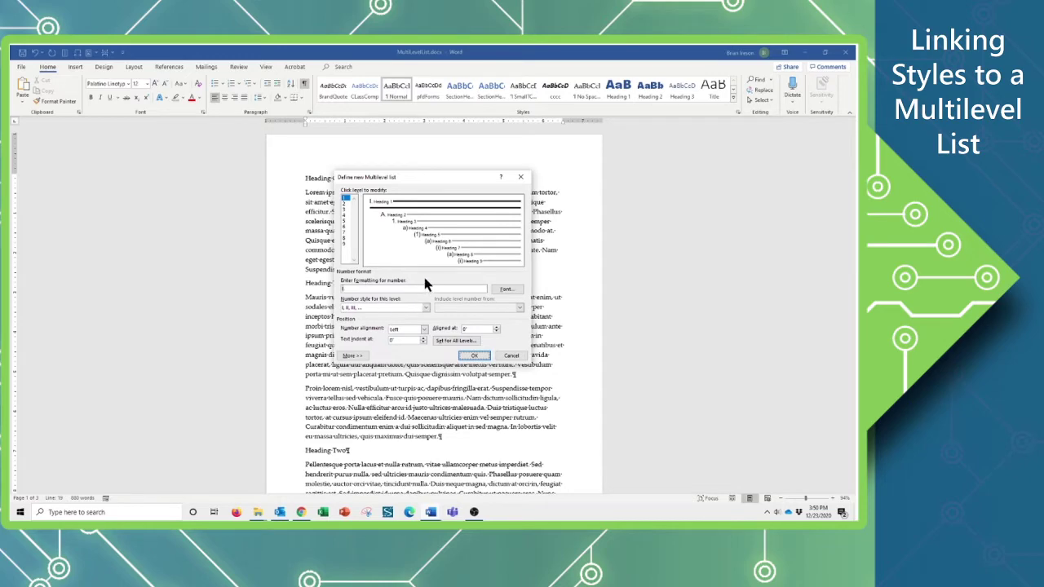
pyautogui.moveTo(403, 178); pyautogui.dragTo(186, 149)
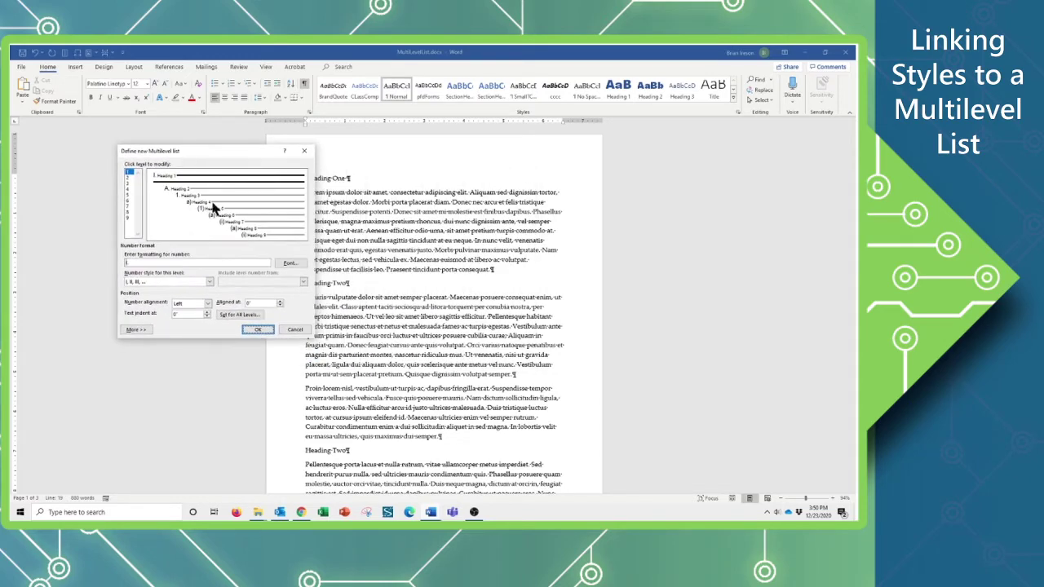
# Step: Expand the dialog with More >> and review levels 1 through 9, ending on level 1
pyautogui.click(142, 334)
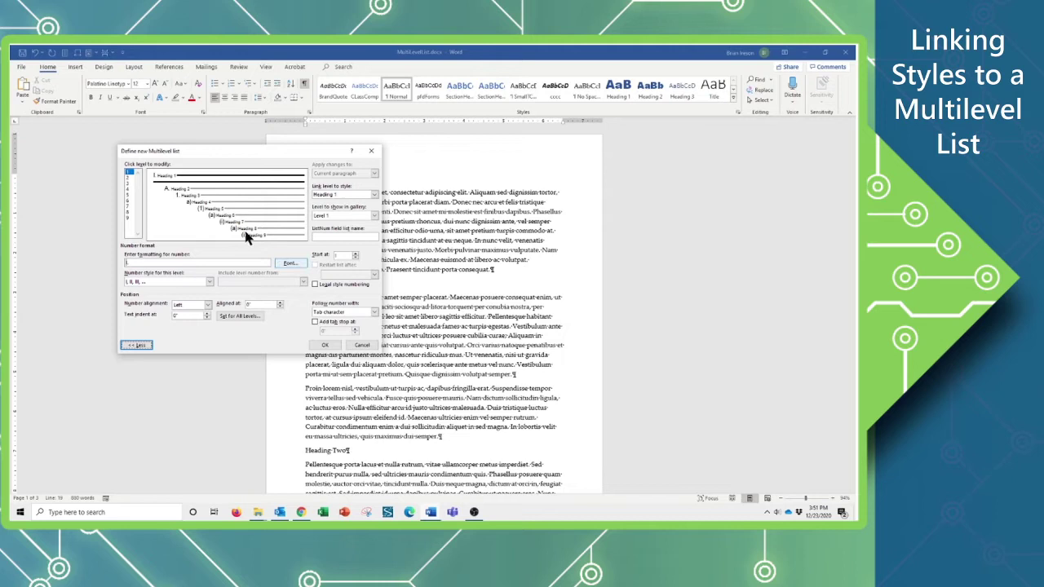
pyautogui.click(133, 176)
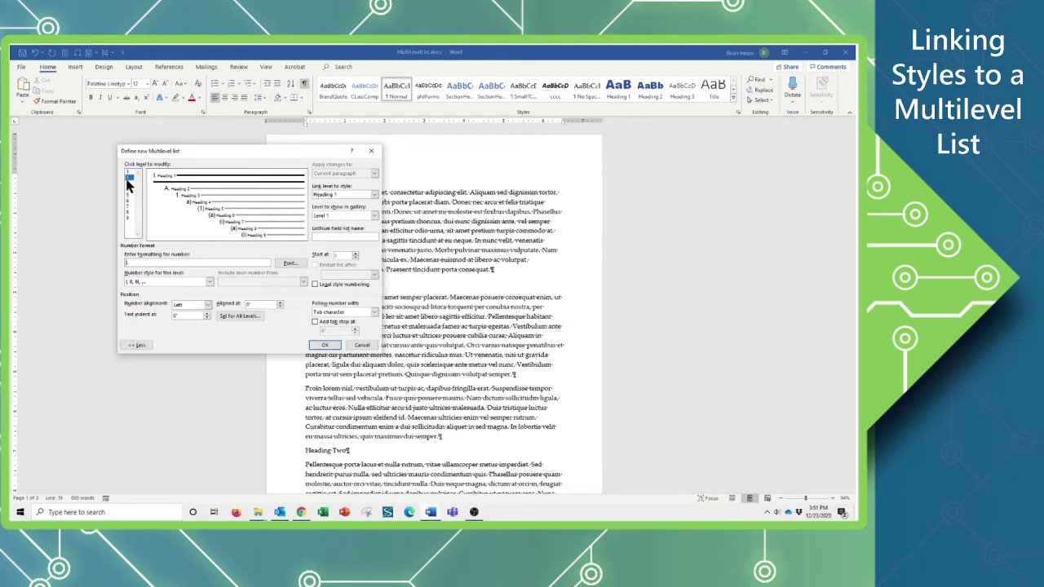
pyautogui.click(128, 182)
pyautogui.click(129, 183)
pyautogui.click(128, 190)
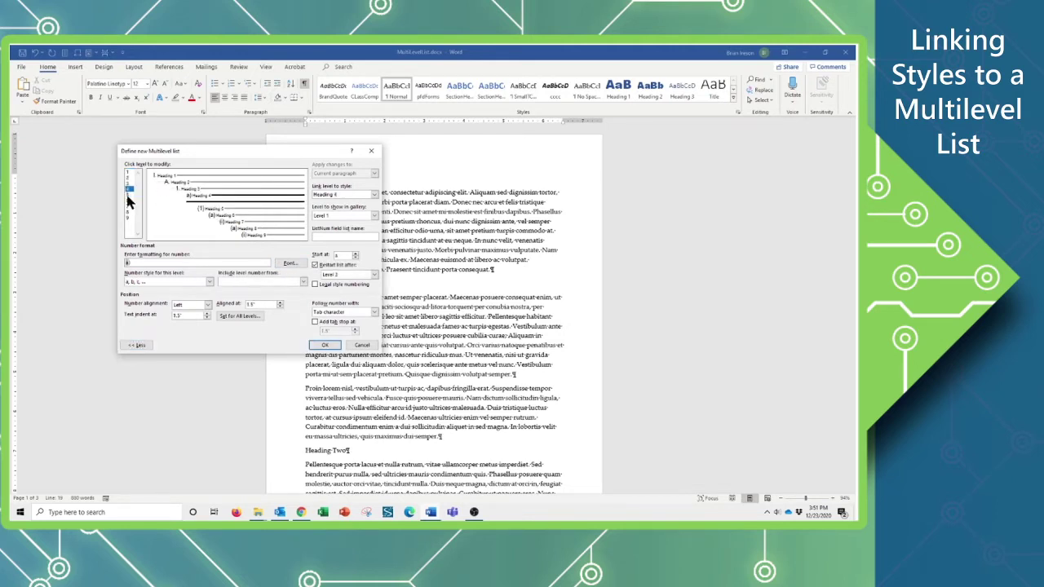
pyautogui.click(128, 195)
pyautogui.click(128, 174)
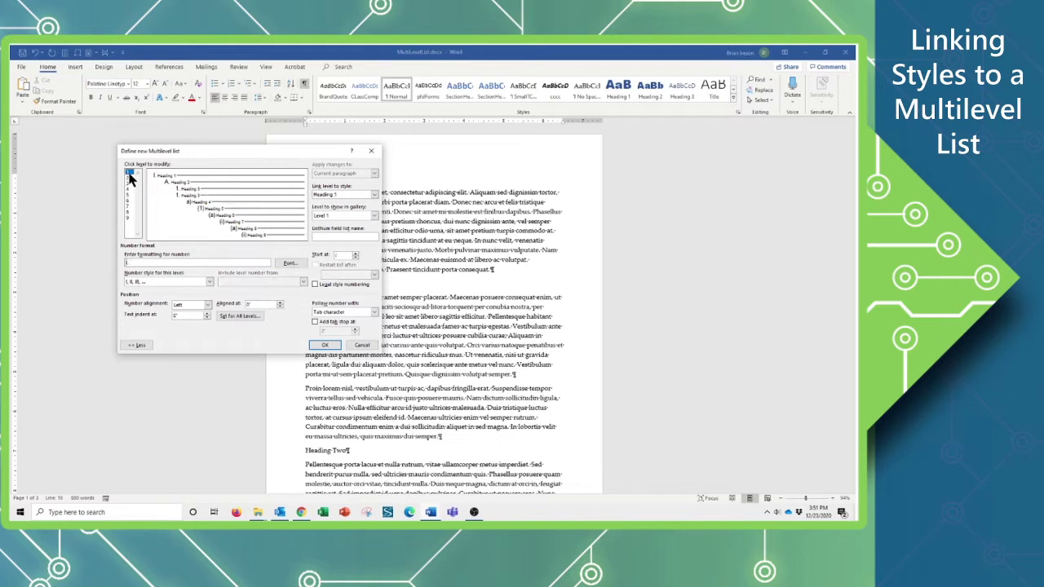
pyautogui.click(128, 219)
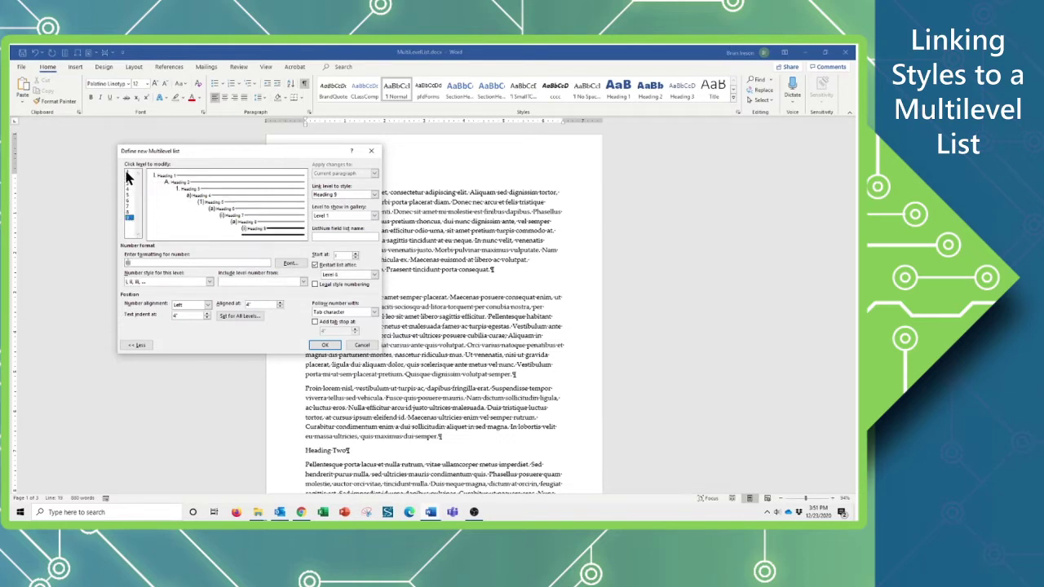
pyautogui.click(128, 175)
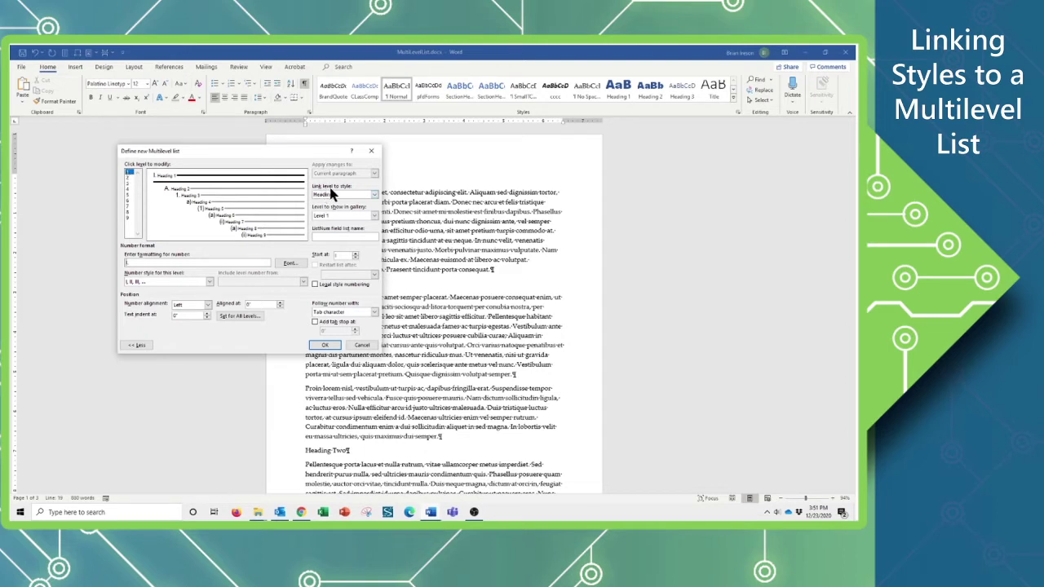
pyautogui.click(374, 195)
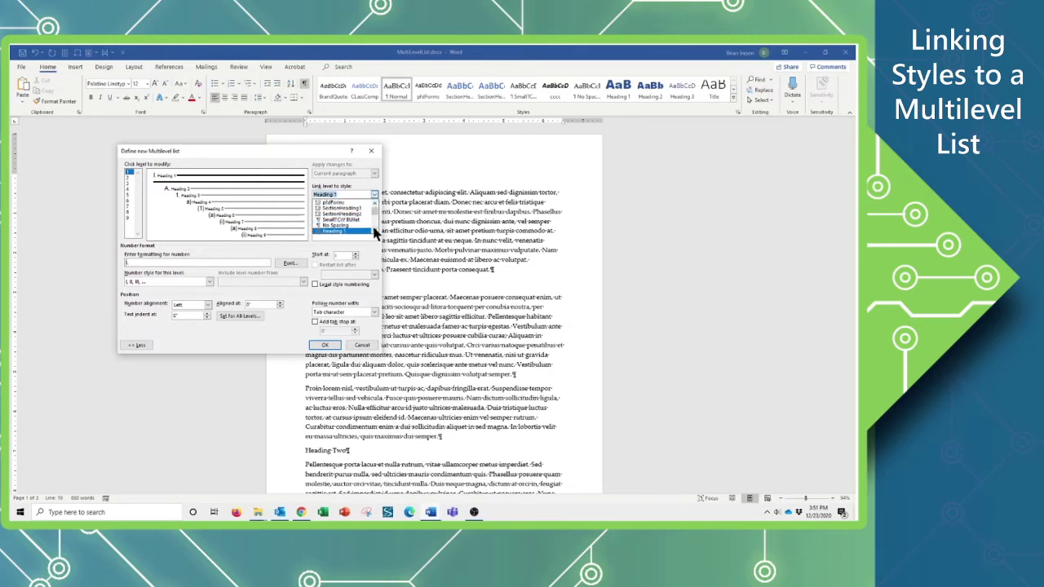
pyautogui.scroll(-3, 375, 231)
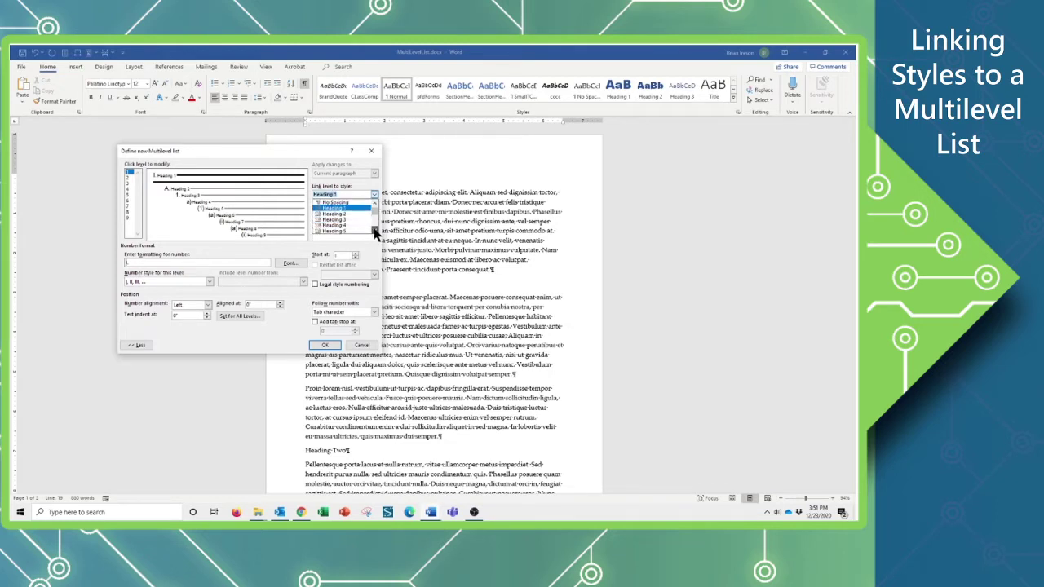
pyautogui.scroll(2, 374, 206)
pyautogui.click(327, 203)
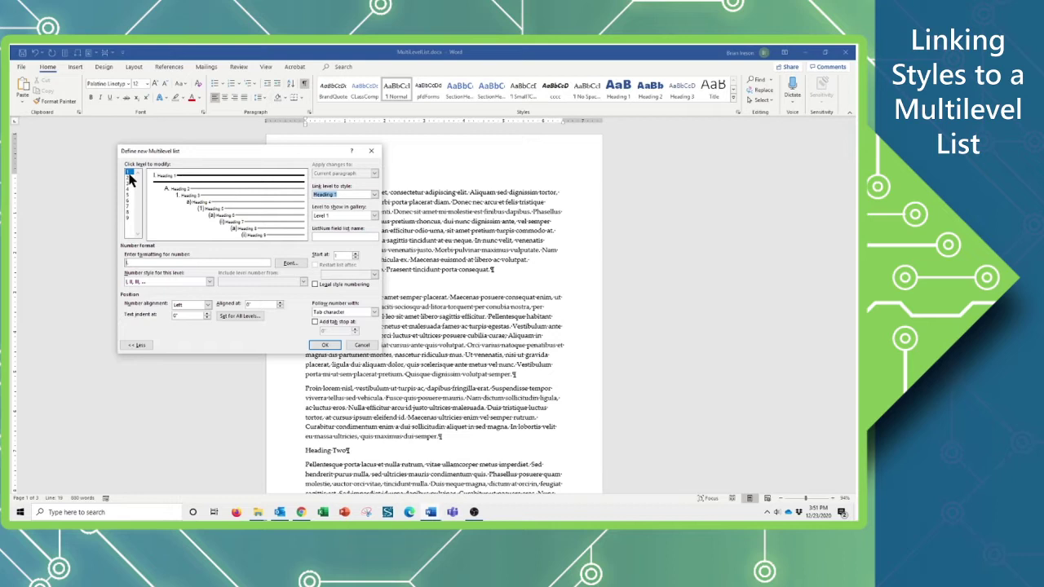
# Step: Check level 2 (Heading 2, A, B, C) and level 3 (Heading 3, 1, 2, 3)
pyautogui.click(128, 177)
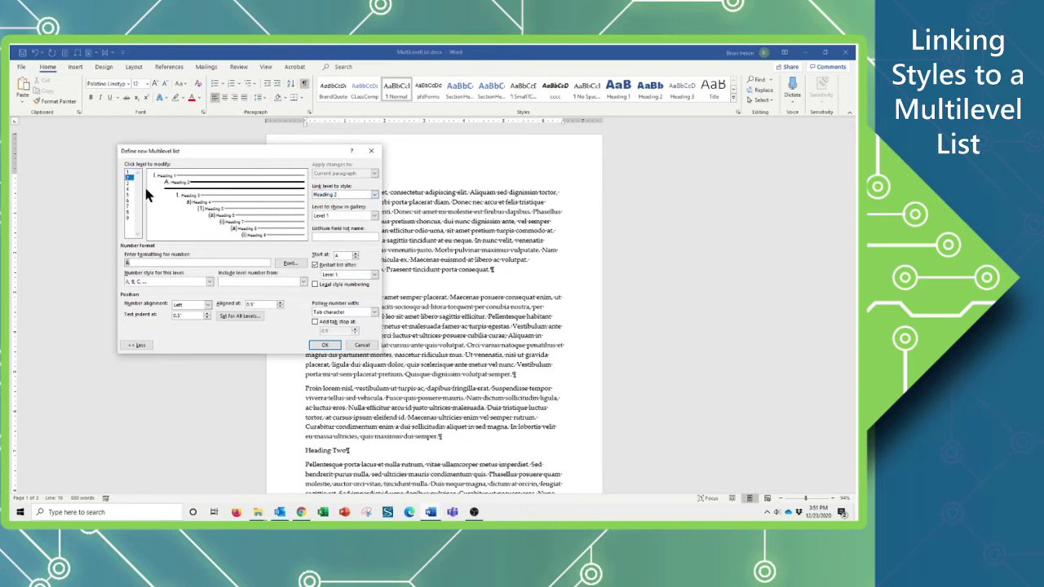
pyautogui.click(128, 182)
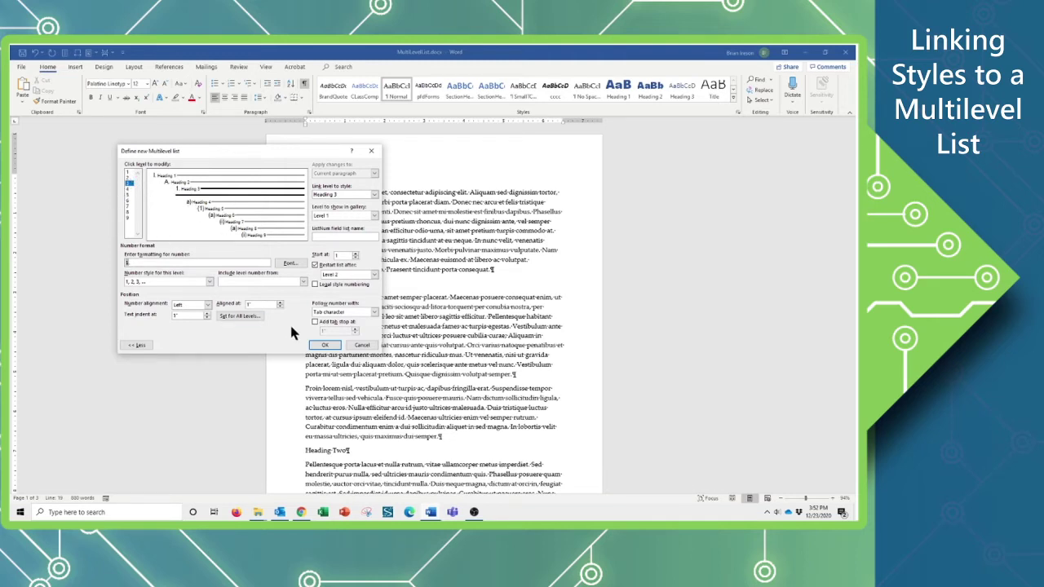
# Step: Apply the new list, then restore the numbered Mauris paragraph to Normal body text
pyautogui.click(325, 345)
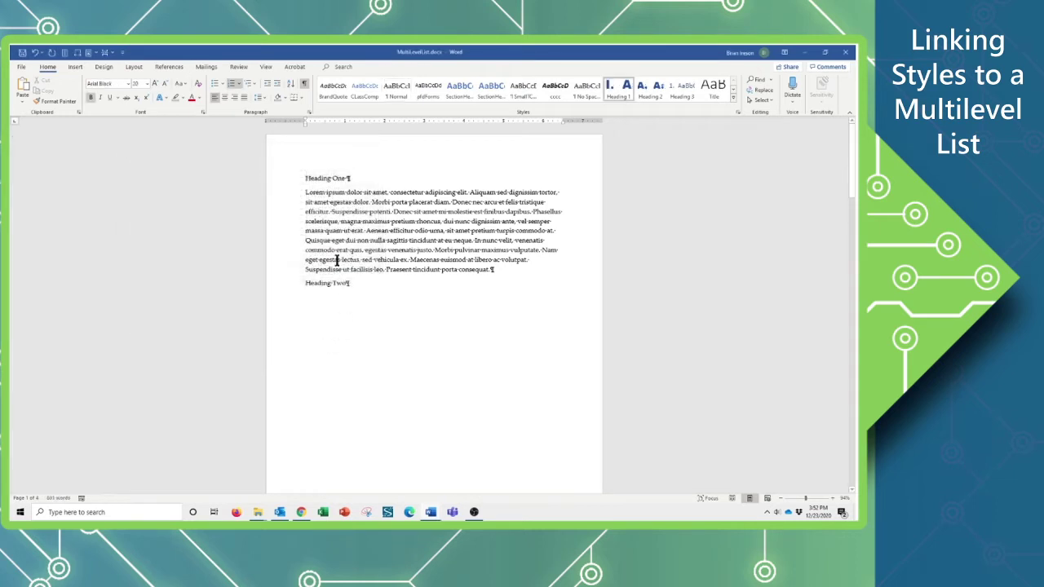
pyautogui.click(350, 283)
pyautogui.press('Down')
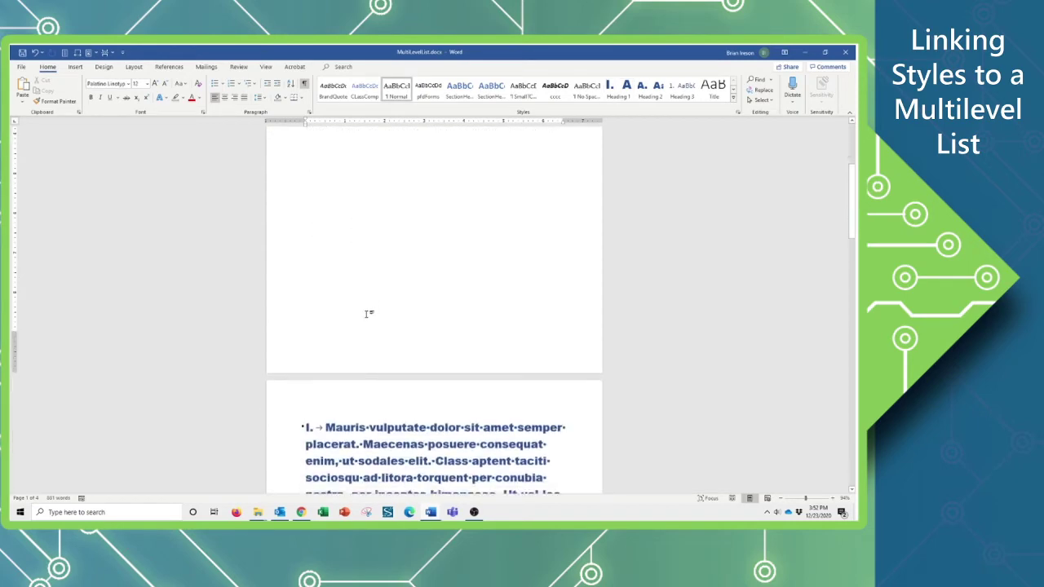
pyautogui.press('Down')
pyautogui.press('Down')
pyautogui.press('Down')
pyautogui.press('Down')
pyautogui.press('Down')
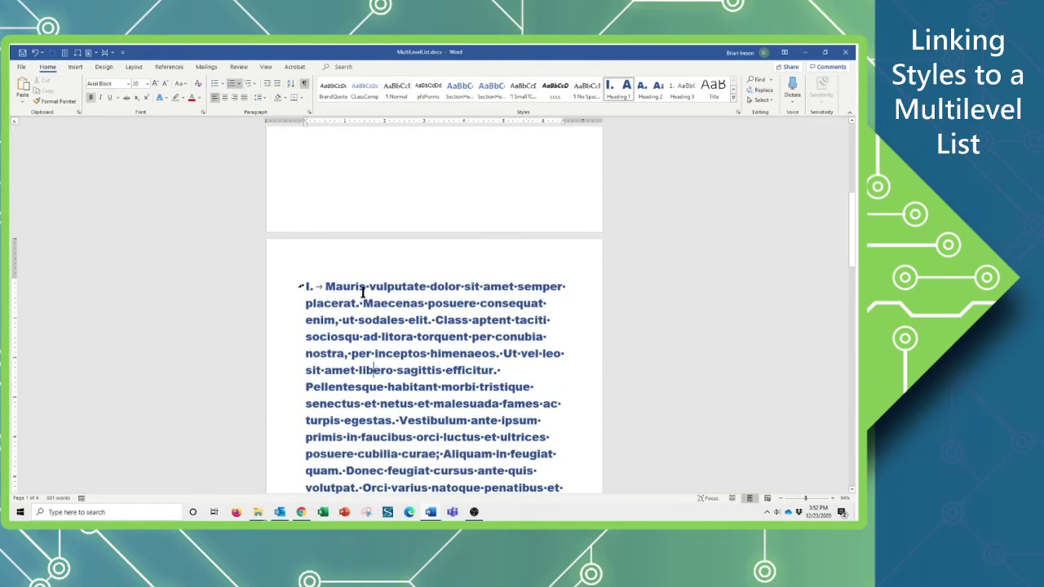
pyautogui.click(396, 90)
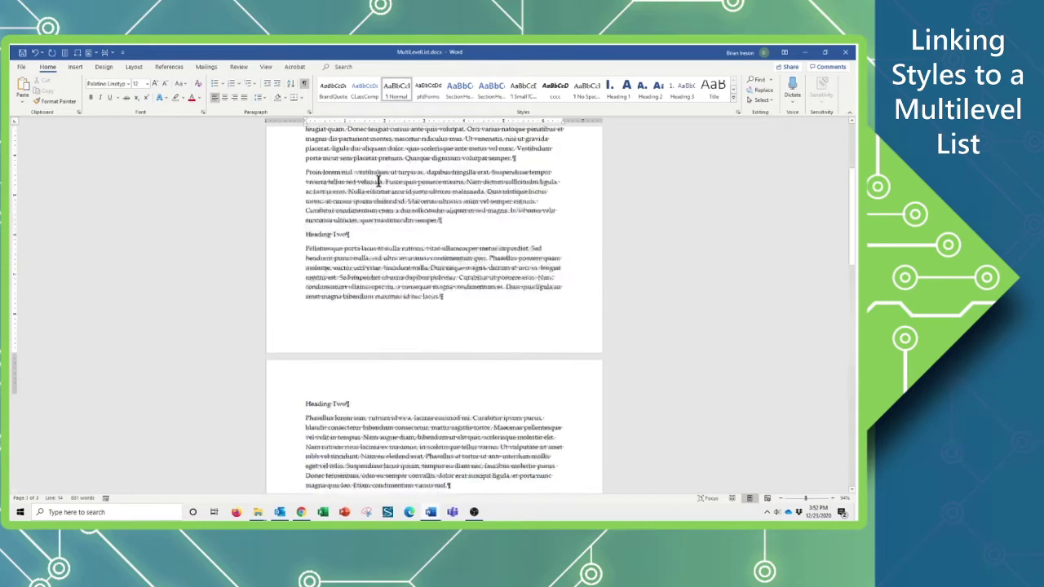
pyautogui.scroll(3, 352, 356)
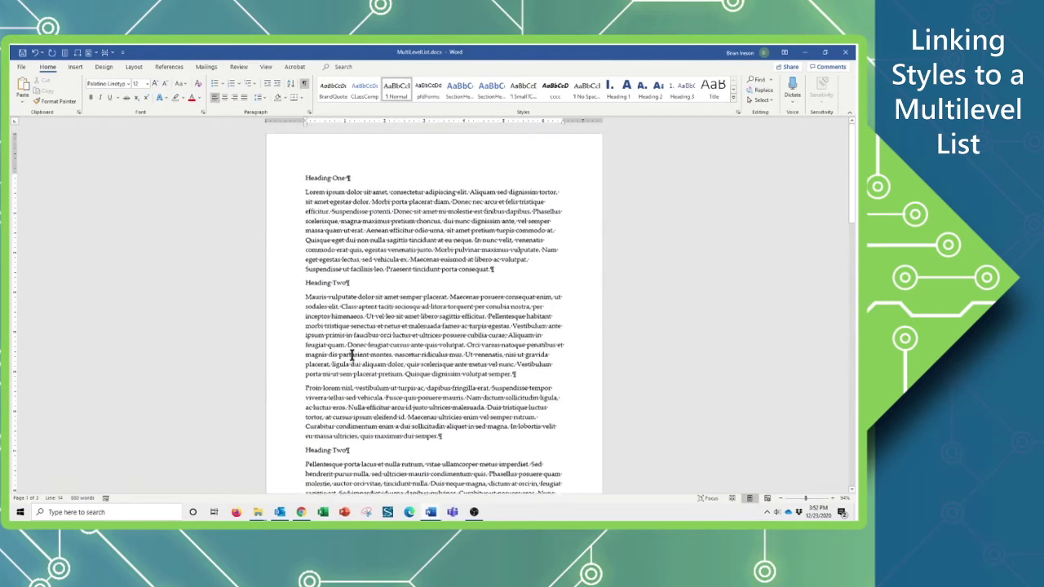
# Step: Style the first Heading One as Heading 1 and its three Heading Two lines as A., B., C
pyautogui.click(311, 178)
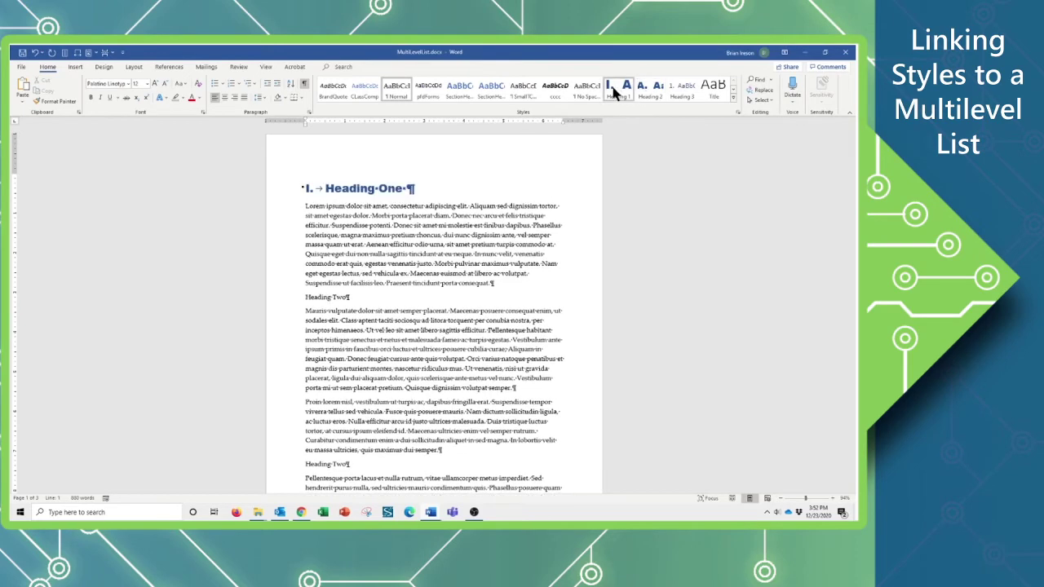
pyautogui.click(611, 96)
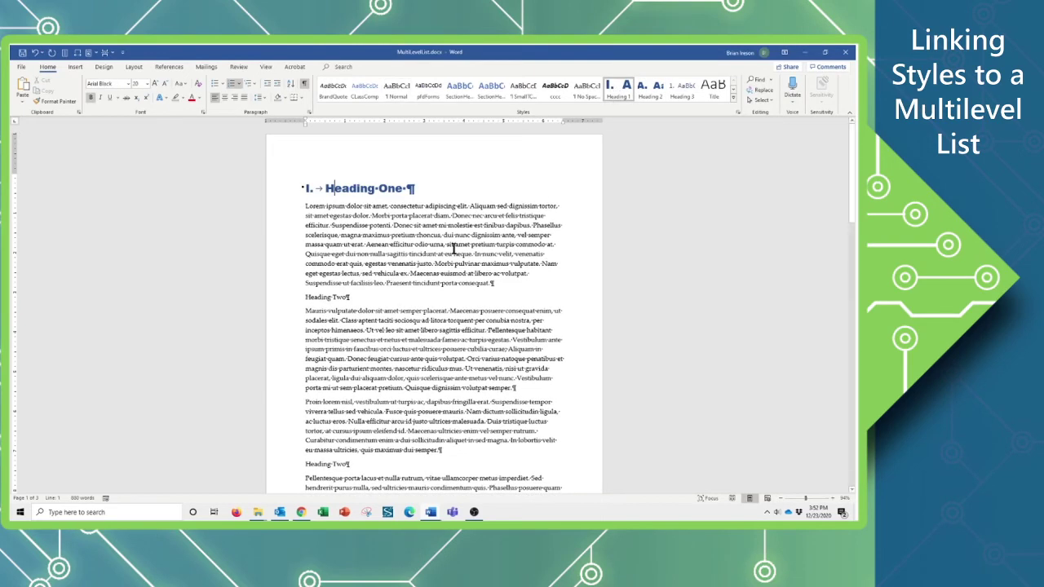
pyautogui.click(323, 297)
pyautogui.click(651, 92)
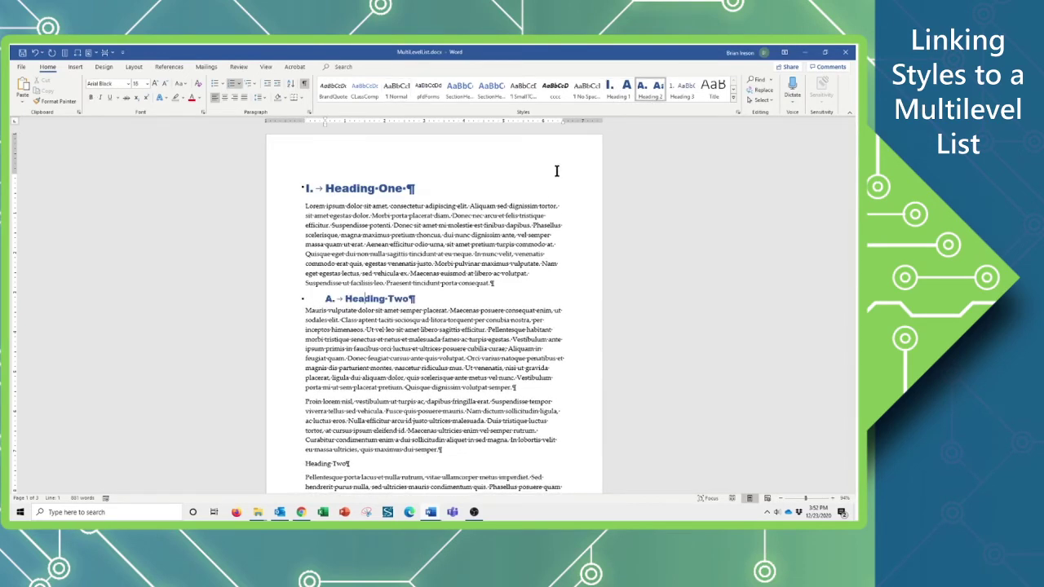
pyautogui.scroll(-2, 347, 359)
pyautogui.click(333, 384)
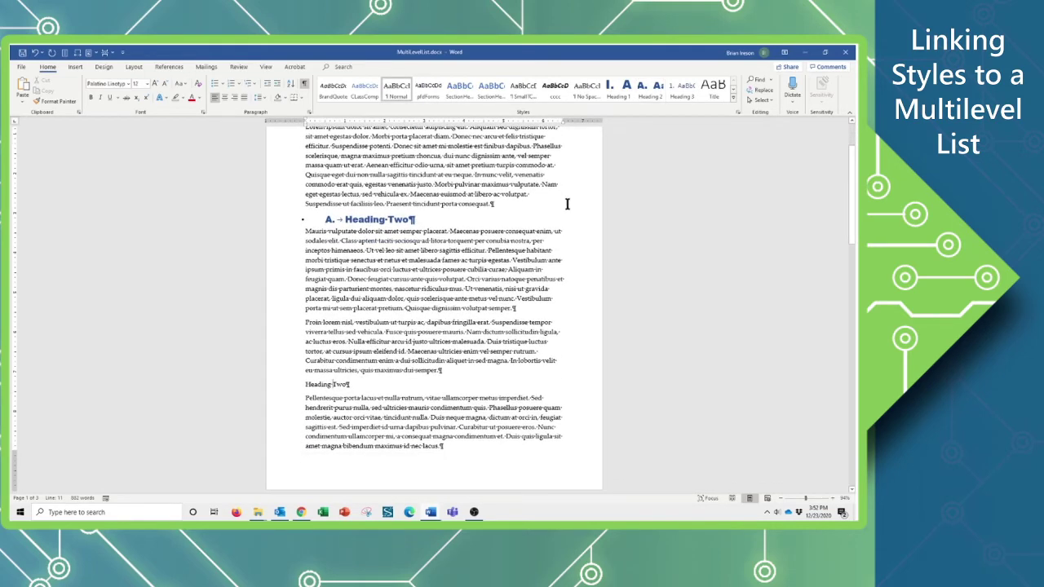
pyautogui.click(651, 91)
pyautogui.scroll(-5, 408, 367)
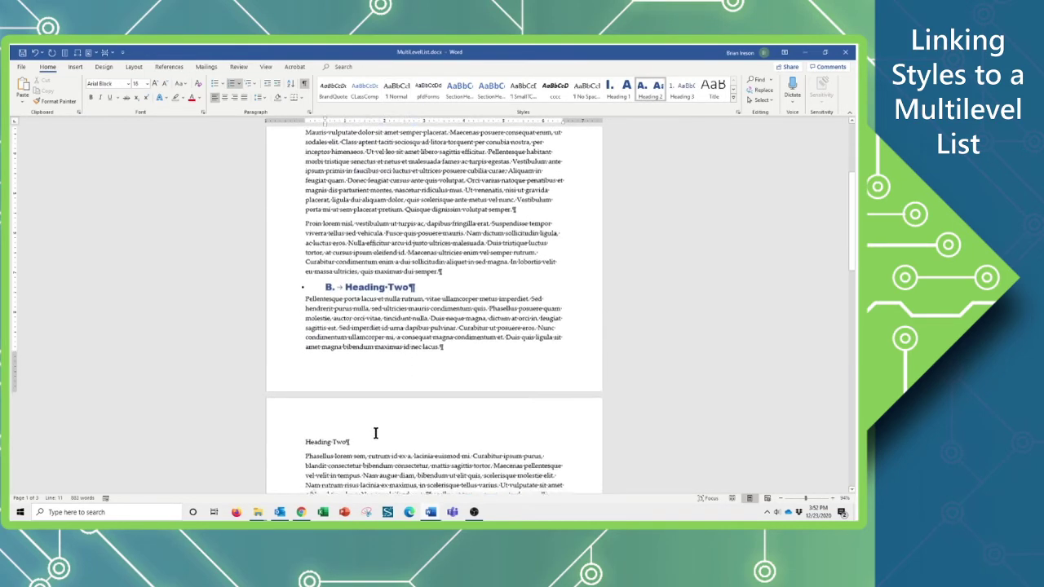
pyautogui.click(329, 362)
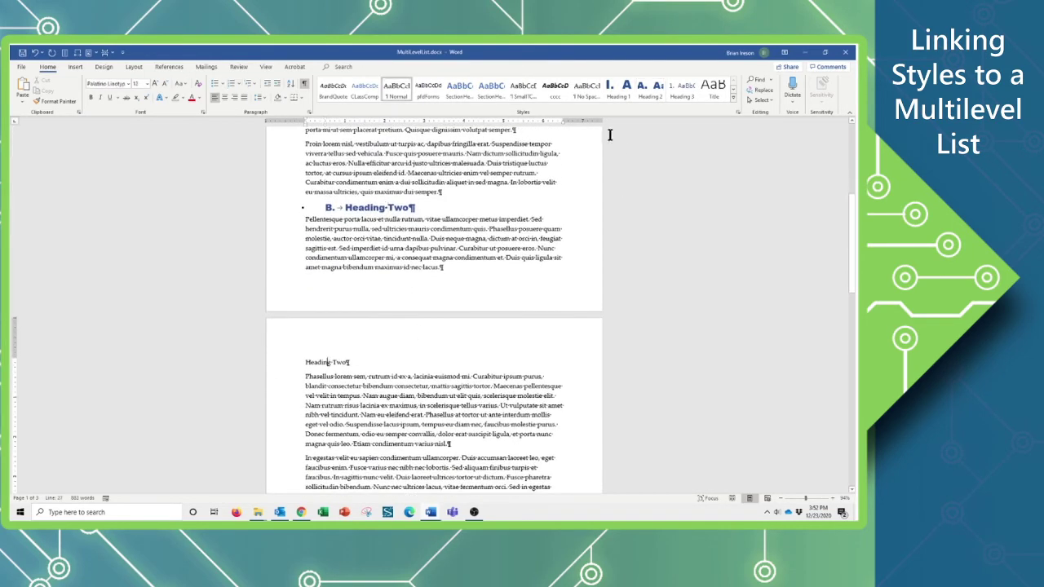
pyautogui.click(650, 86)
pyautogui.scroll(-5, 342, 407)
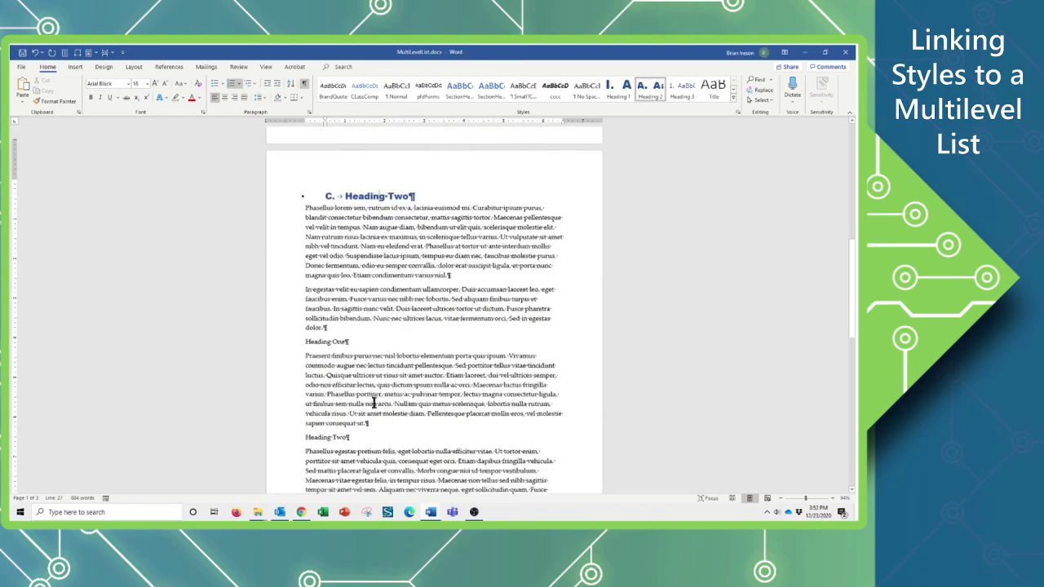
# Step: Make the second Heading One heading II., with its two Heading Two lines as A. and B
pyautogui.click(332, 330)
pyautogui.click(626, 90)
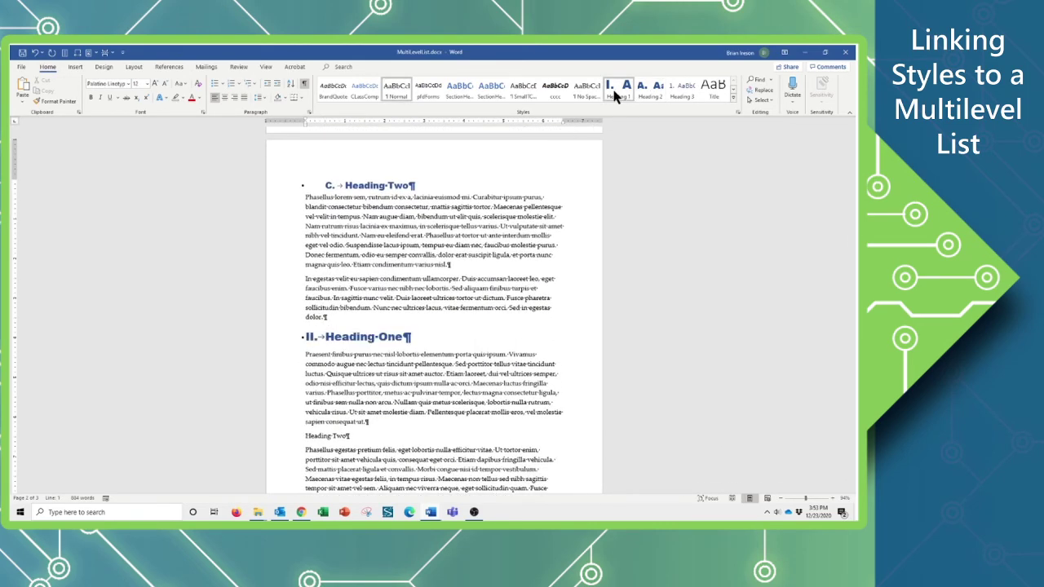
pyautogui.scroll(-2, 456, 375)
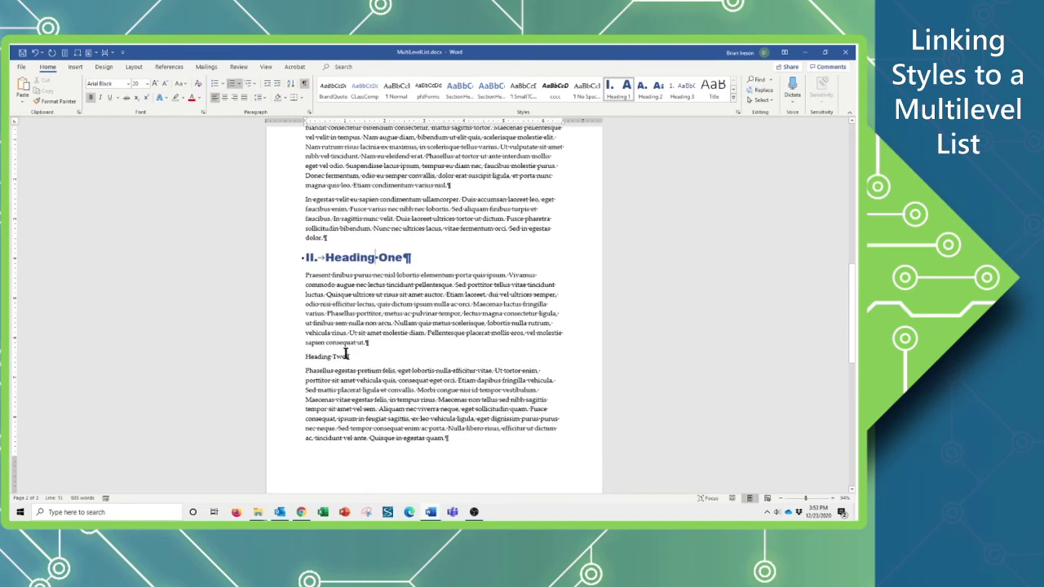
pyautogui.click(336, 356)
pyautogui.click(658, 92)
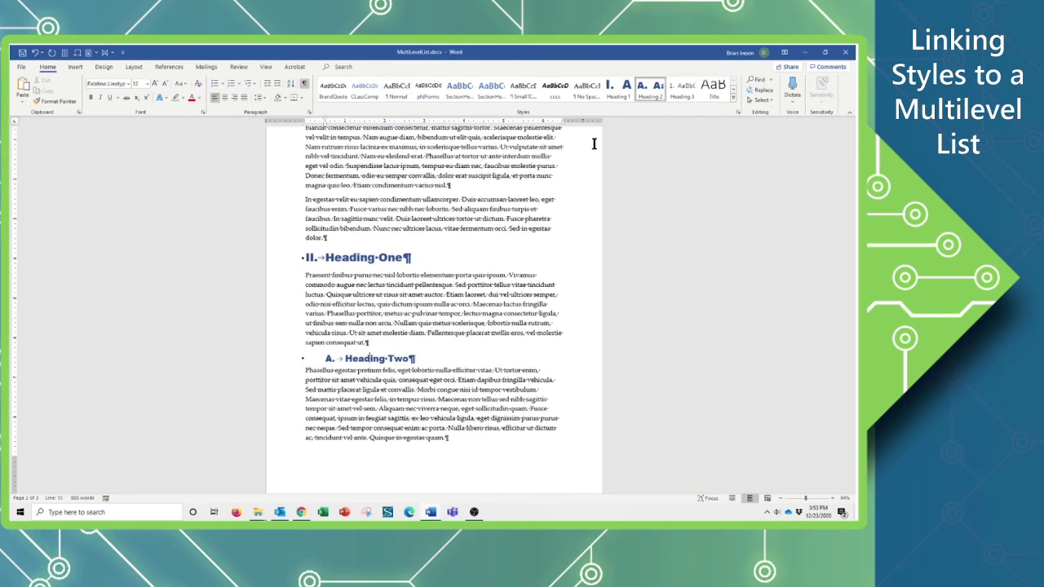
pyautogui.scroll(-3, 412, 432)
pyautogui.scroll(-3, 418, 430)
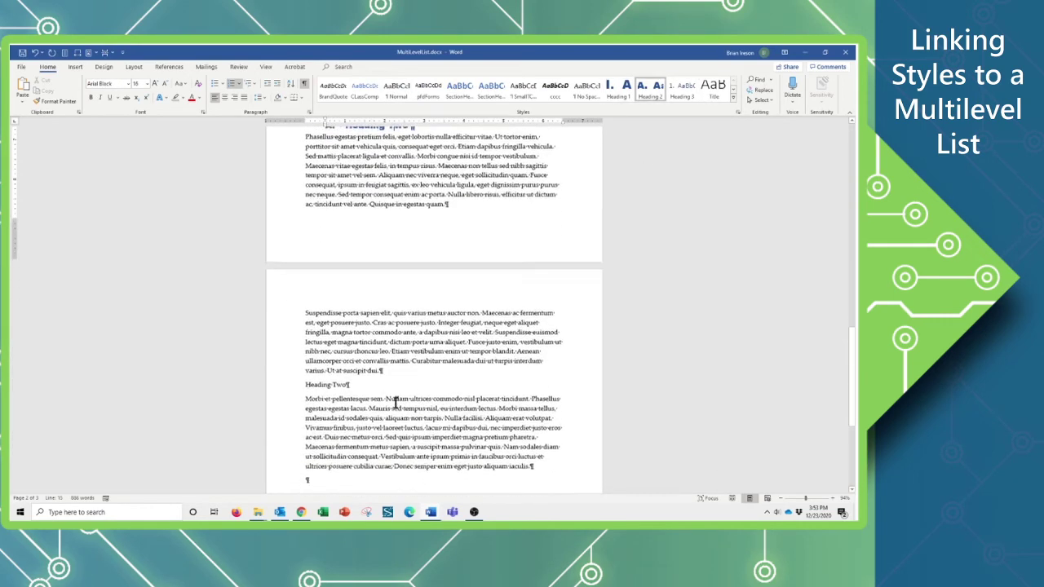
pyautogui.click(290, 382)
pyautogui.click(651, 90)
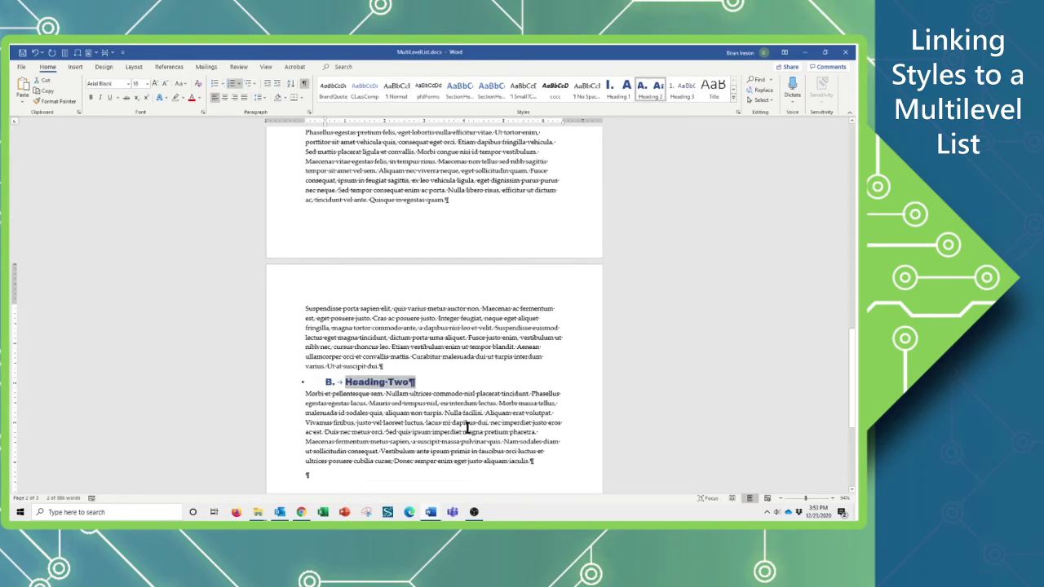
pyautogui.scroll(-2, 445, 431)
pyautogui.scroll(20, 447, 426)
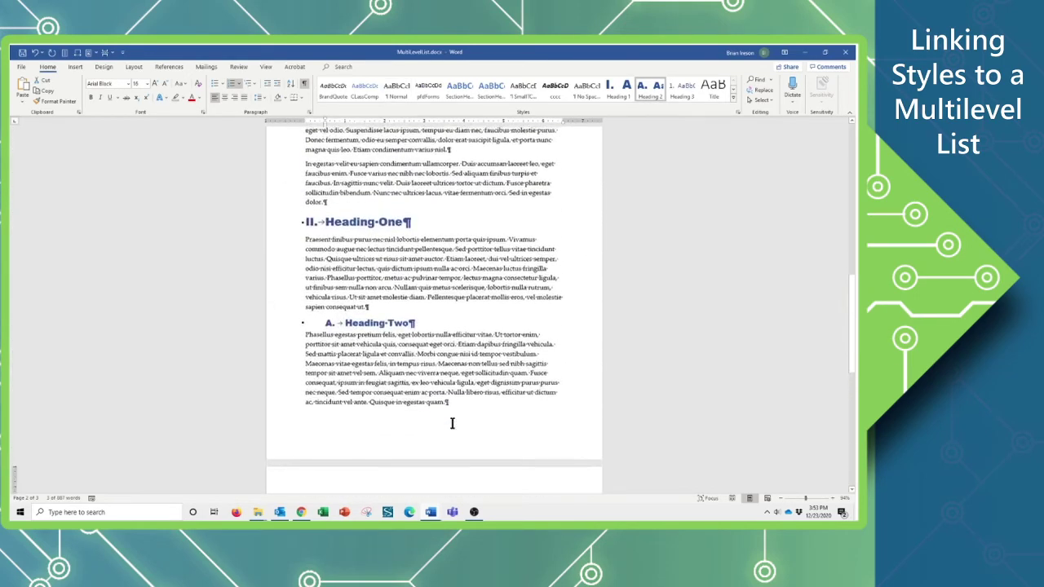
pyautogui.scroll(4, 452, 423)
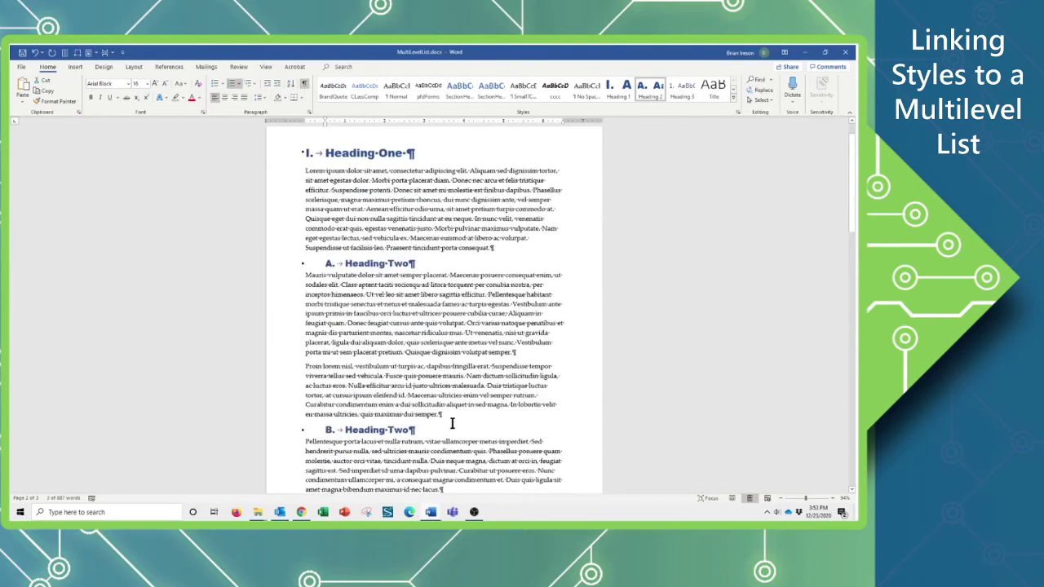